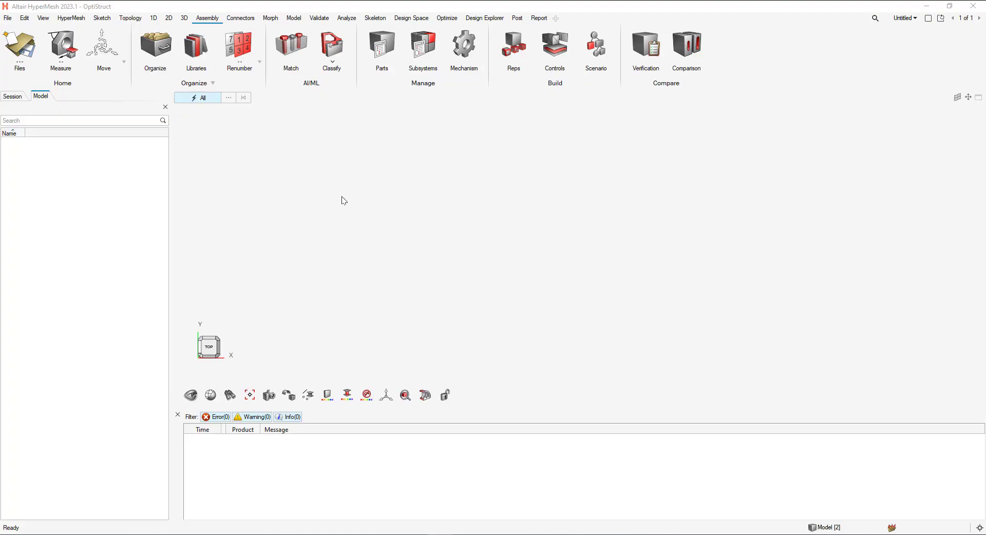
# - Import the CAD geometry model Tire_Env_CAD.stp with the default import options
pyautogui.click(6, 19)
pyautogui.moveTo(33, 93)
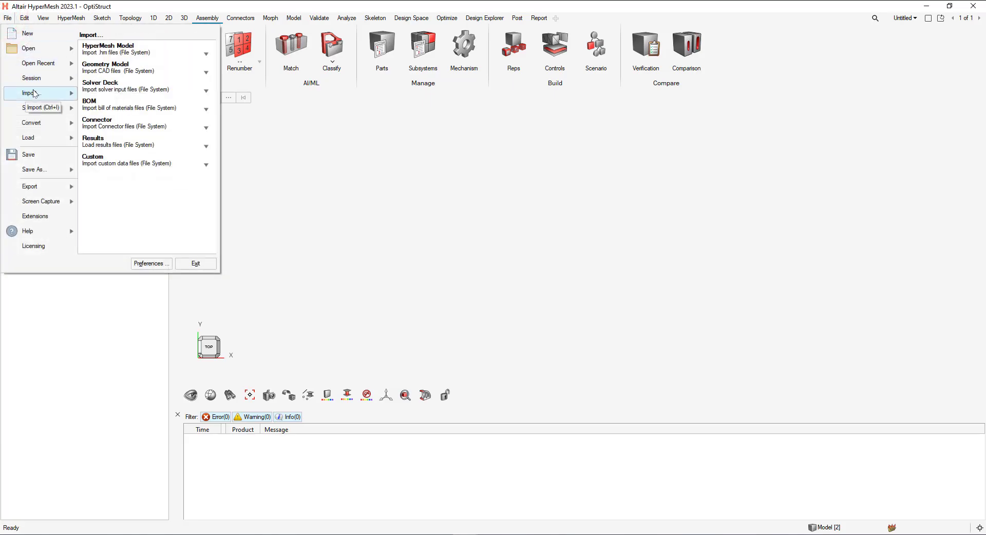
pyautogui.click(143, 69)
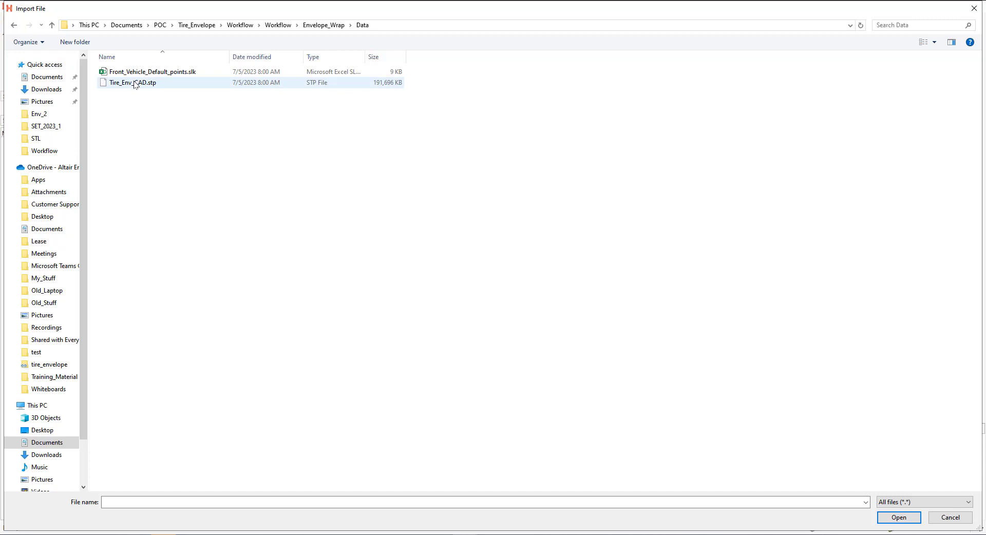
pyautogui.doubleClick(135, 84)
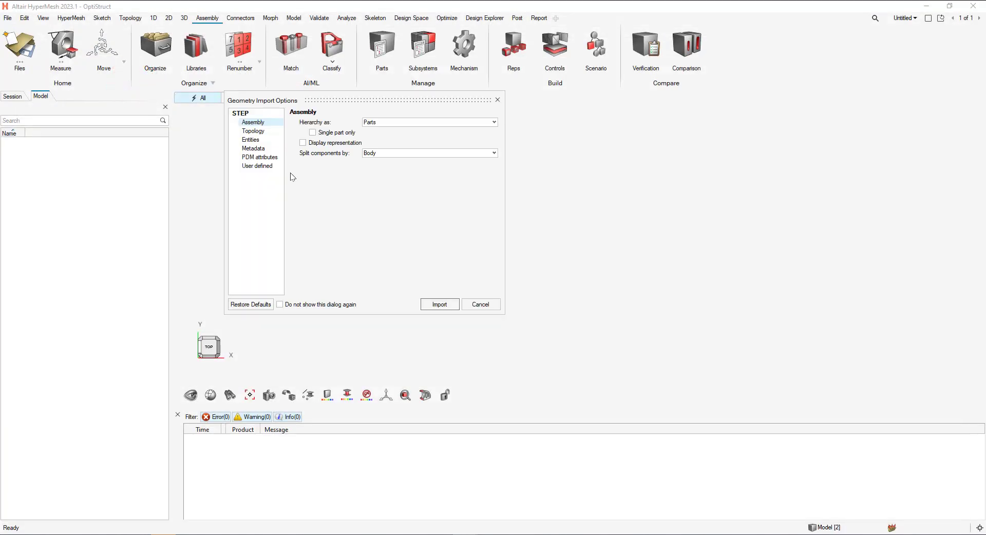
pyautogui.click(439, 304)
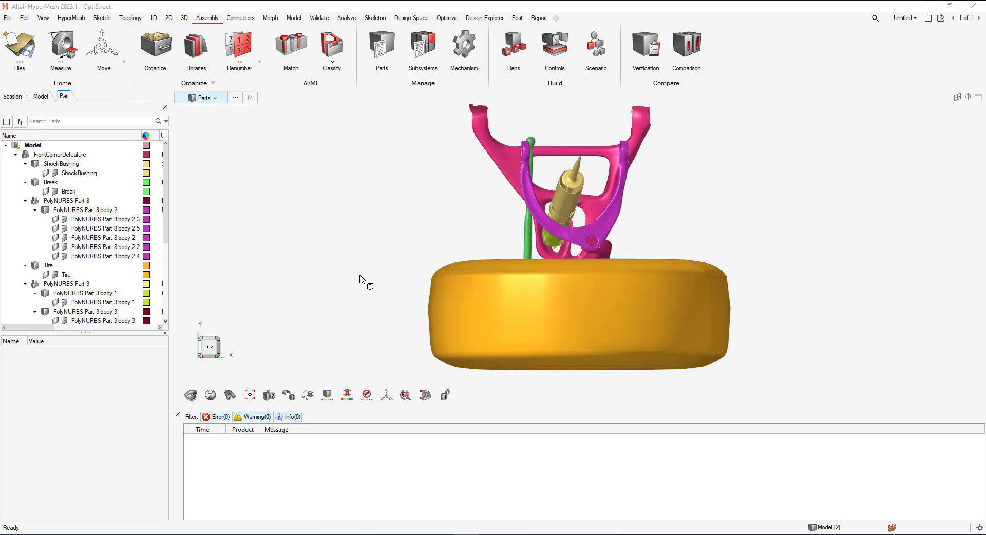
# - Switch to an isometric view and list all 17 imported components in the Components browser
pyautogui.click(386, 394)
pyautogui.click(414, 380)
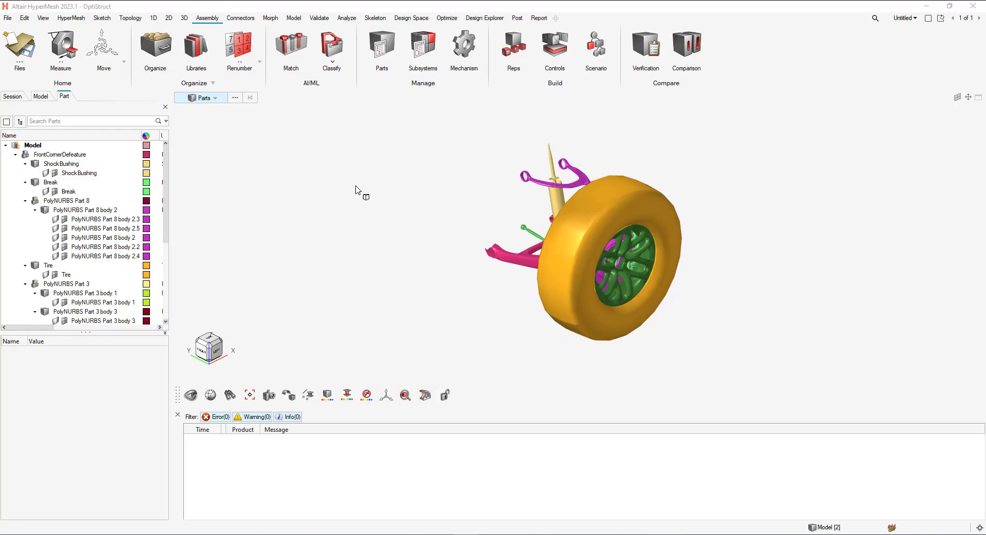
pyautogui.click(43, 96)
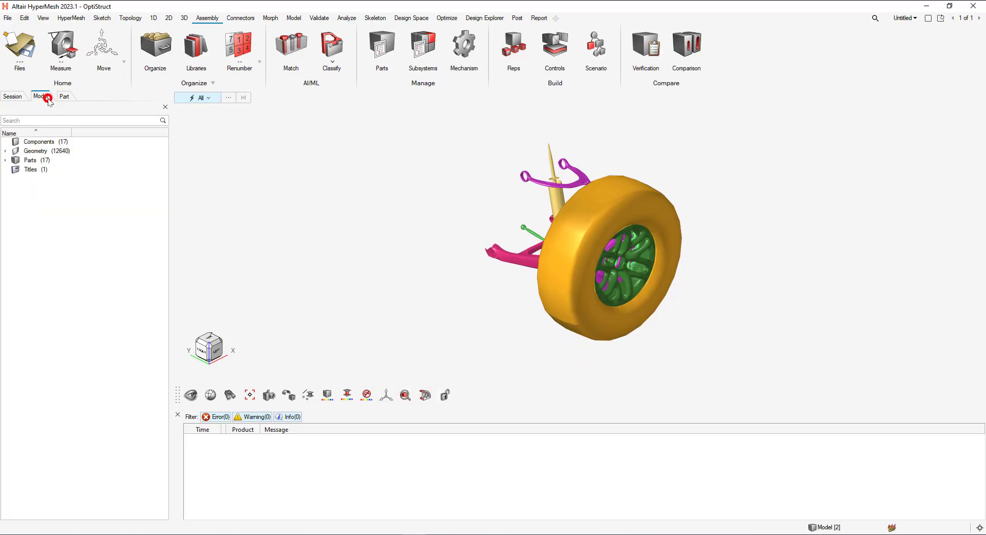
pyautogui.click(40, 142)
pyautogui.doubleClick(40, 142)
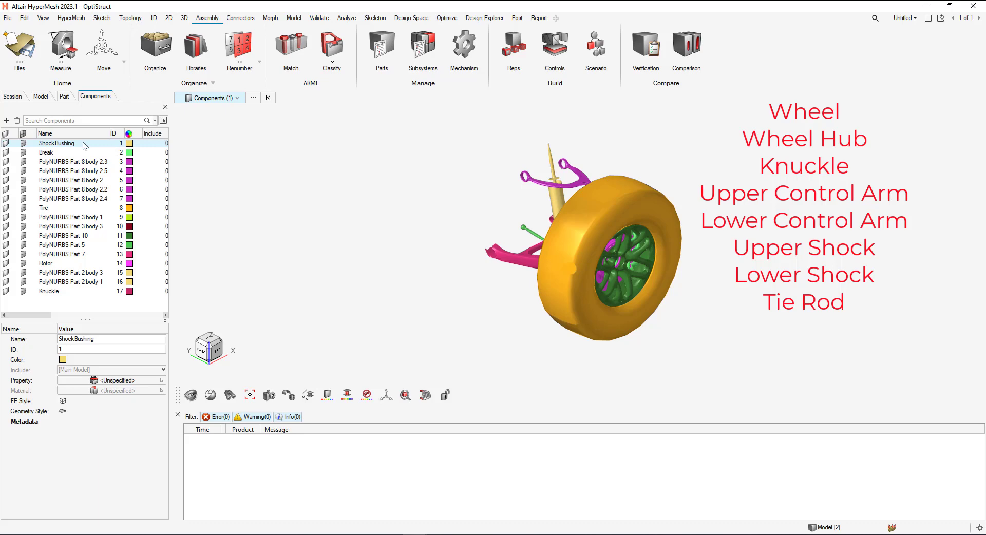
# - Create a new component in the Components browser and name it 'Lower Control Arm'
pyautogui.rightClick(47, 305)
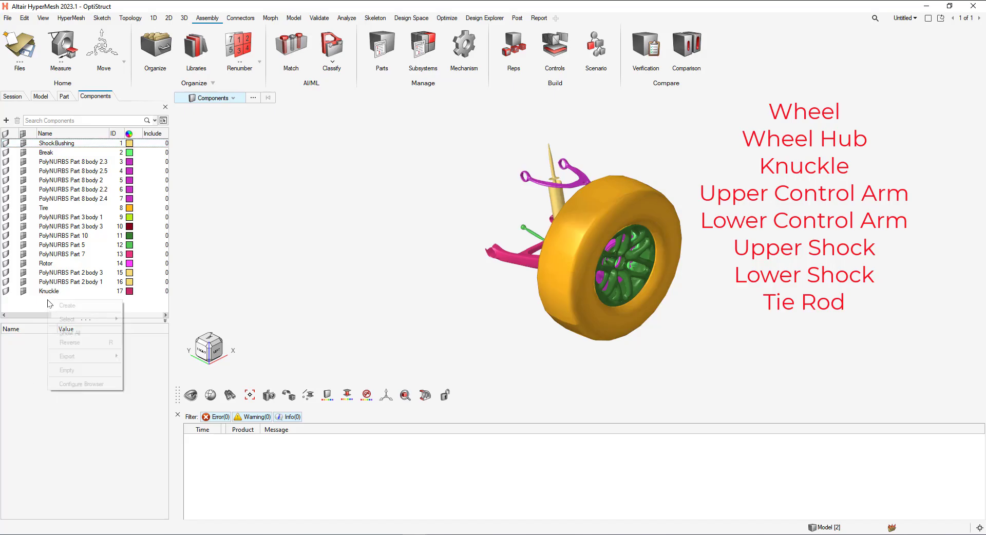
pyautogui.click(64, 306)
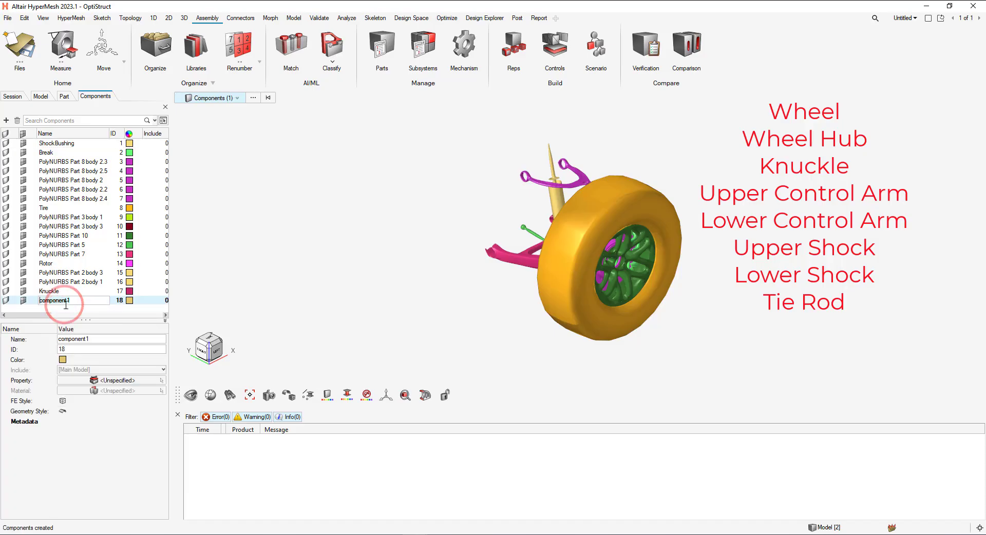
pyautogui.click(97, 342)
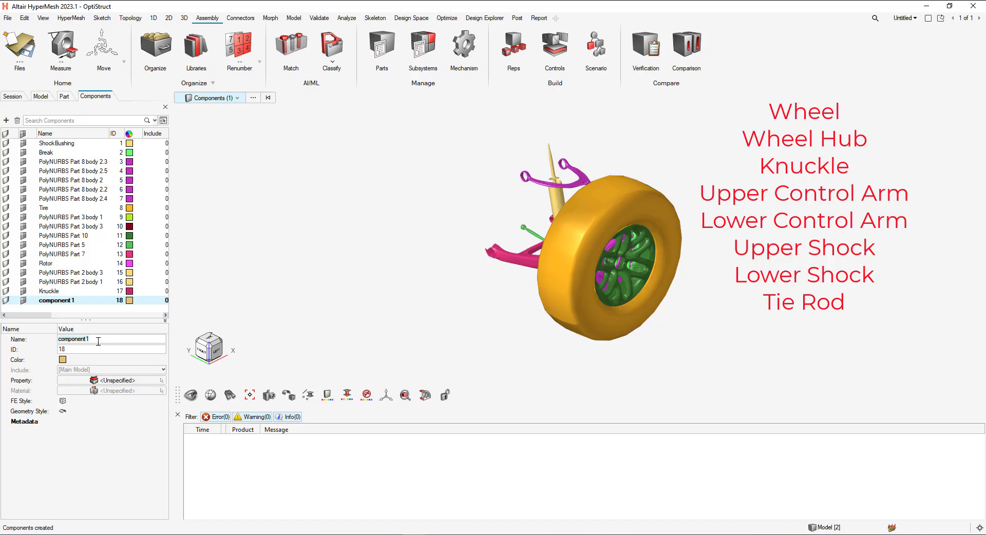
pyautogui.write('Lower Control Arm')
pyautogui.press('Return')
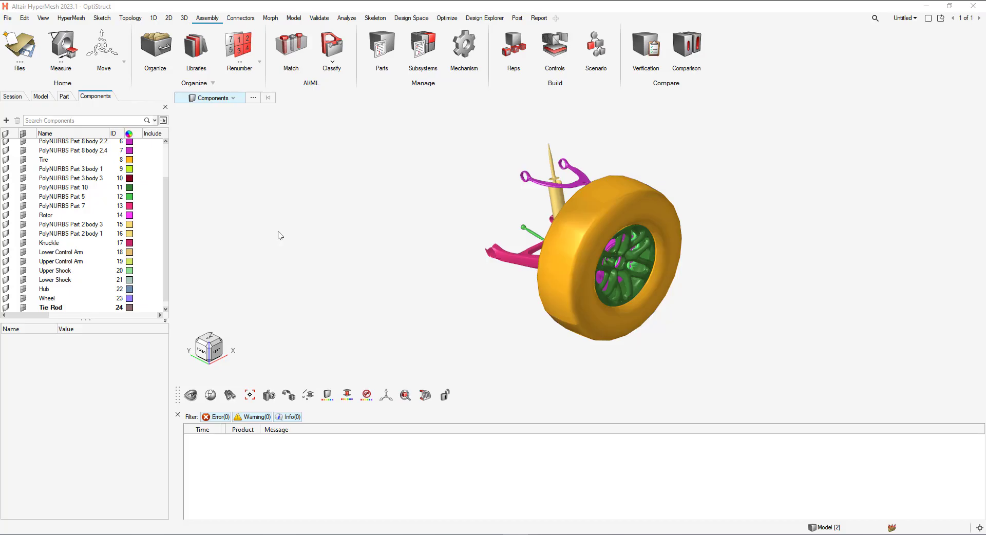
# - In the Organize tool, select all surfaces of PolyNURBS Part 7
pyautogui.click(162, 47)
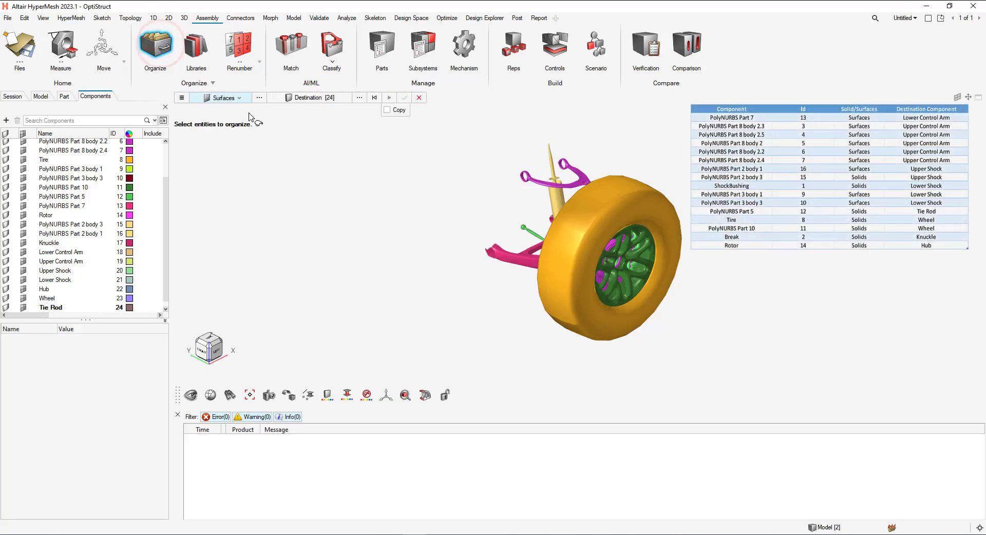
pyautogui.click(239, 98)
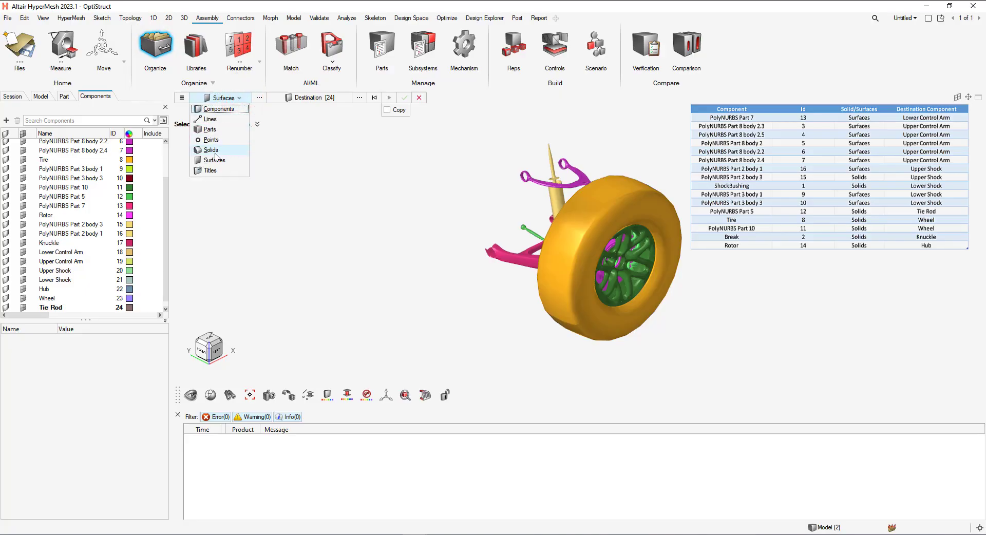
pyautogui.click(230, 161)
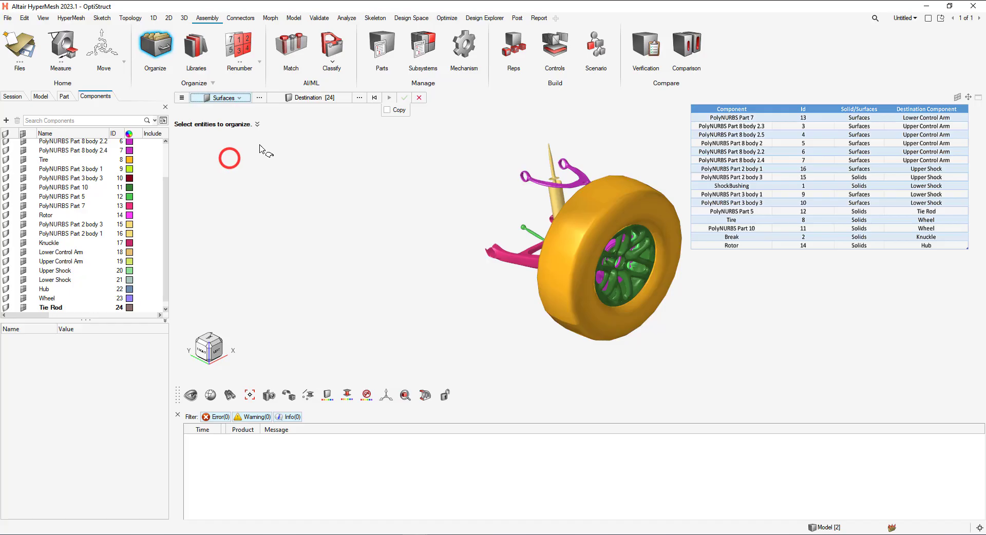
pyautogui.click(259, 98)
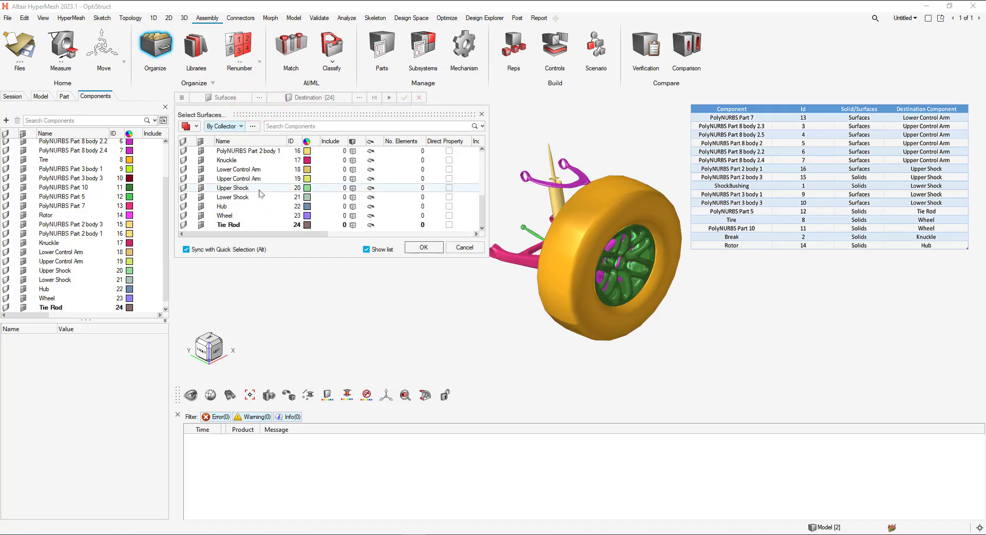
pyautogui.scroll(4, 256, 179)
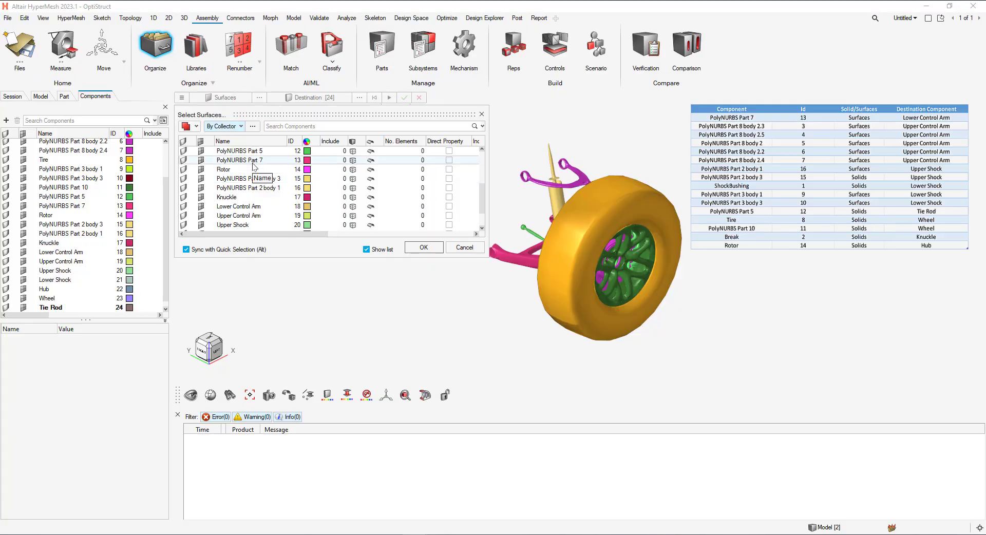
pyautogui.click(253, 163)
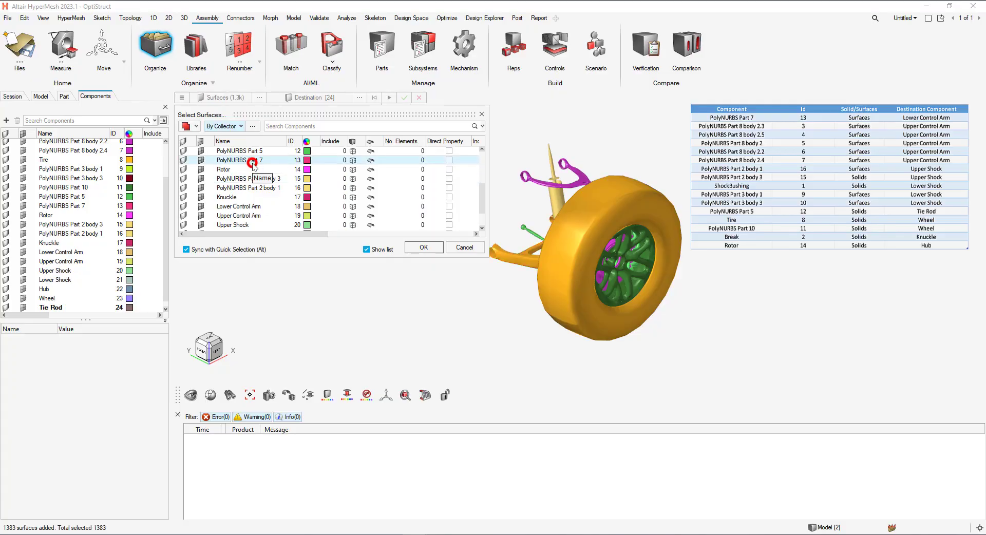
pyautogui.click(424, 248)
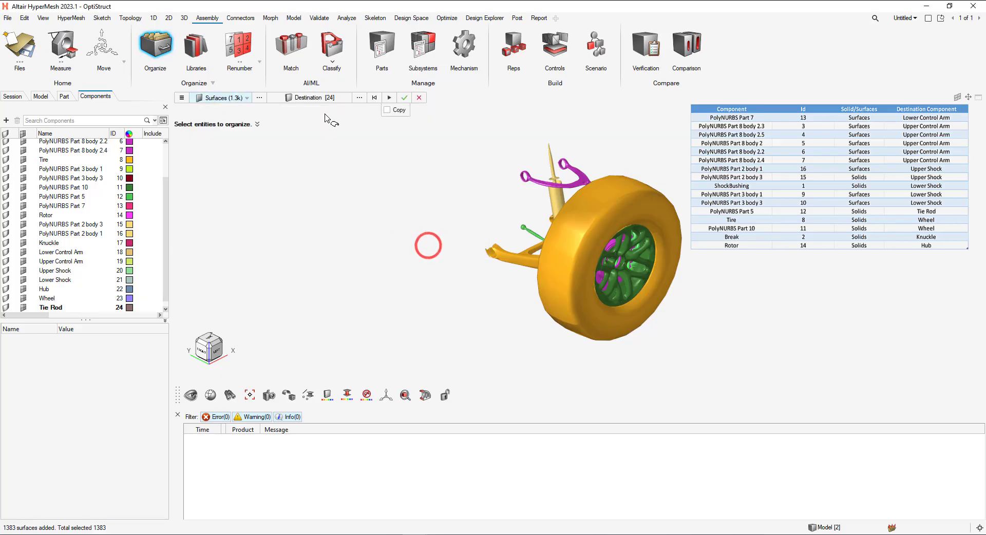
# - Move the selected surfaces into the Lower Control Arm component
pyautogui.click(360, 99)
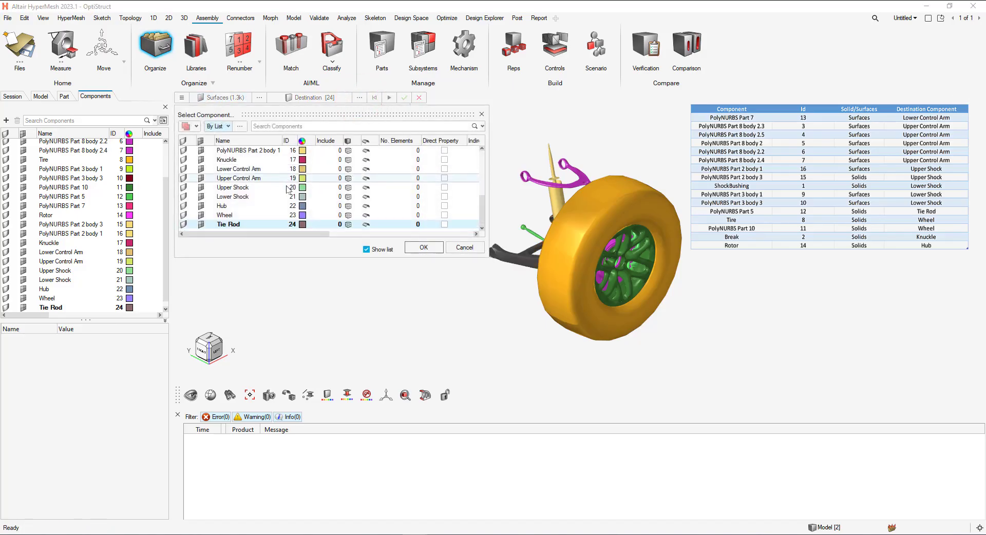
pyautogui.click(240, 169)
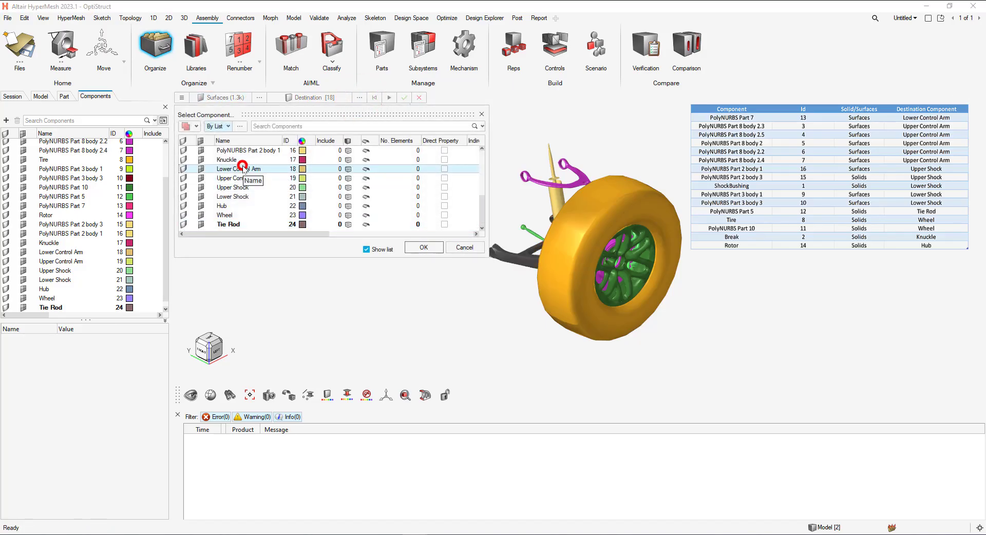
pyautogui.click(421, 247)
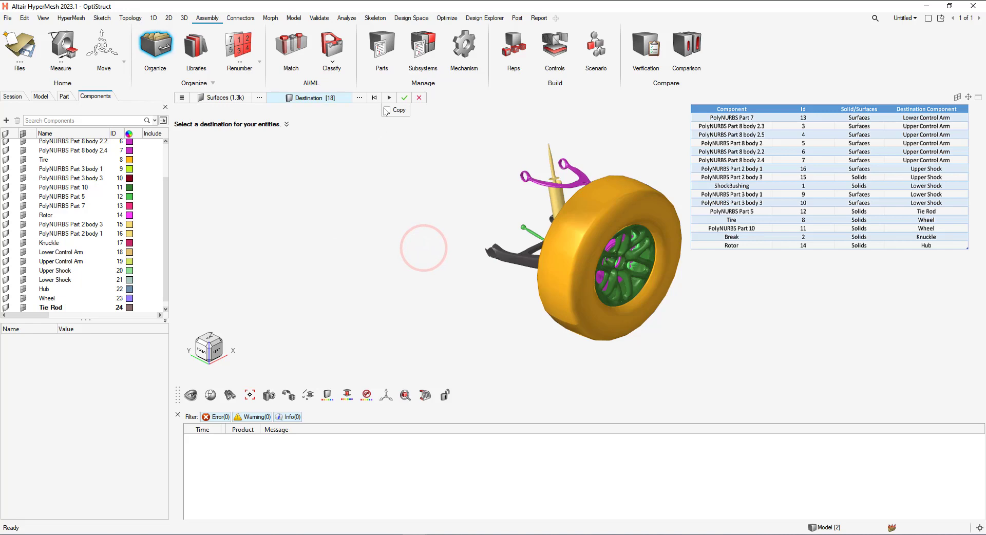
pyautogui.click(390, 99)
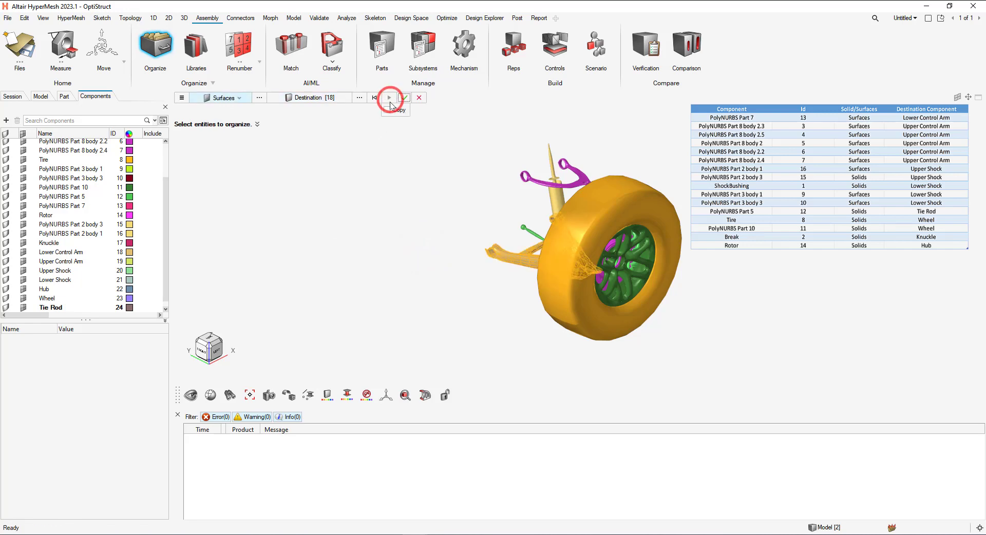
pyautogui.keyDown('ctrl'); pyautogui.moveTo(377, 282); pyautogui.dragTo(549, 250); pyautogui.keyUp('ctrl')
pyautogui.scroll(5, 495, 293)
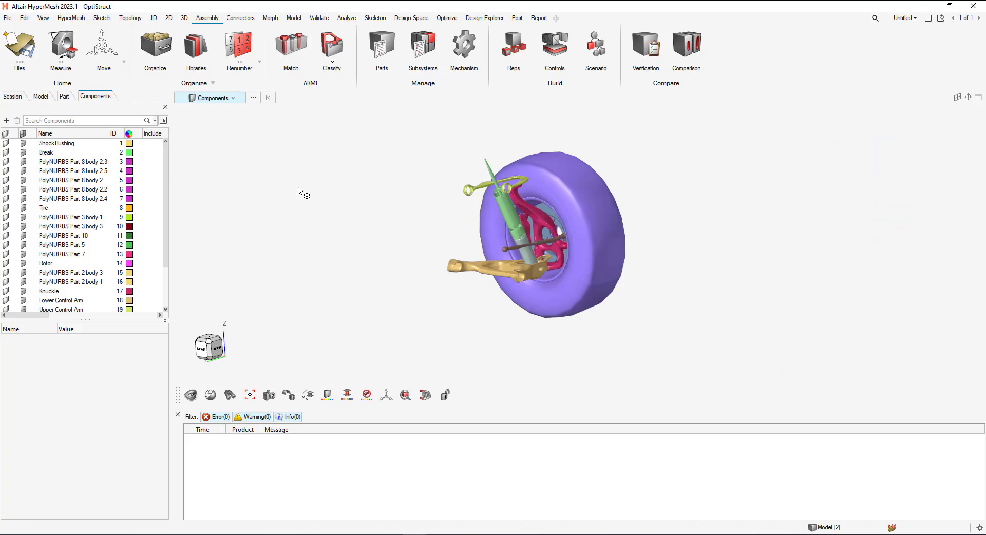
# - Delete the 16 unused components from ShockBushing through PolyNURBS Part 2 body 1
pyautogui.click(85, 145)
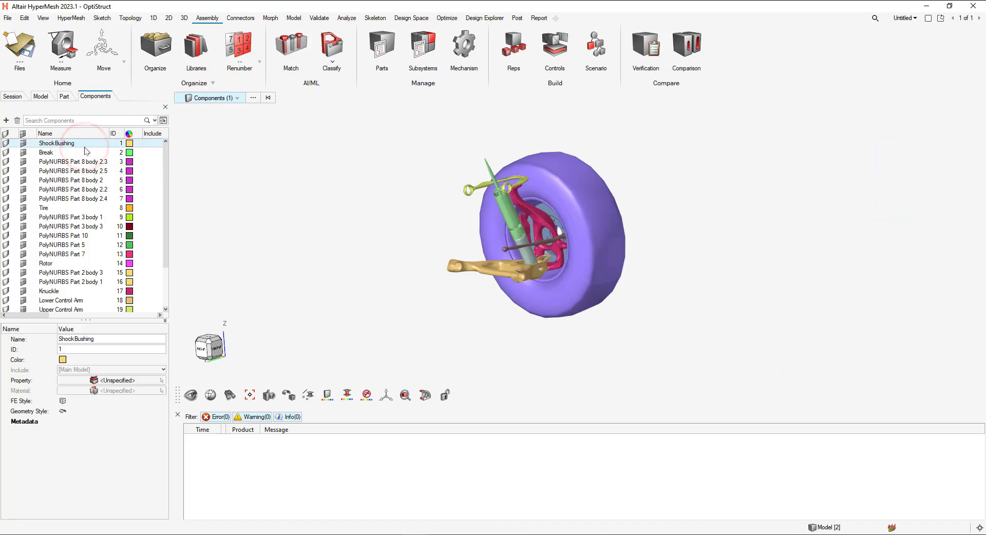
pyautogui.hotkey('shift', 'Down')
pyautogui.hotkey('shift', 'Down')
pyautogui.hotkey('shift', 'Down')
pyautogui.hotkey('shift', 'Down')
pyautogui.hotkey('shift', 'Down')
pyautogui.hotkey('shift', 'Down')
pyautogui.hotkey('shift', 'Down')
pyautogui.hotkey('shift', 'Down')
pyautogui.hotkey('shift', 'Down')
pyautogui.hotkey('shift', 'Down')
pyautogui.hotkey('shift', 'Down')
pyautogui.hotkey('shift', 'Down')
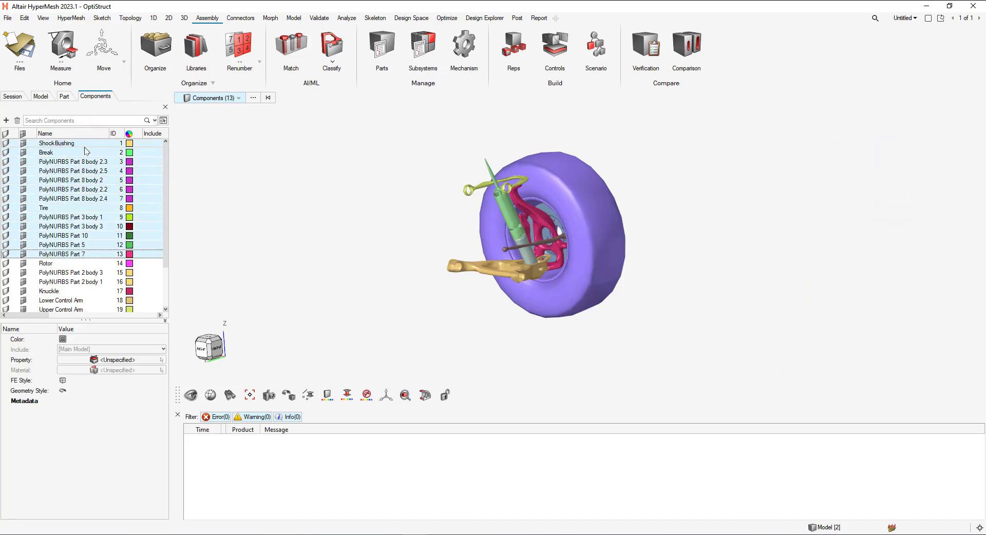
pyautogui.hotkey('shift', 'Down')
pyautogui.hotkey('shift', 'Down')
pyautogui.hotkey('shift', 'Down')
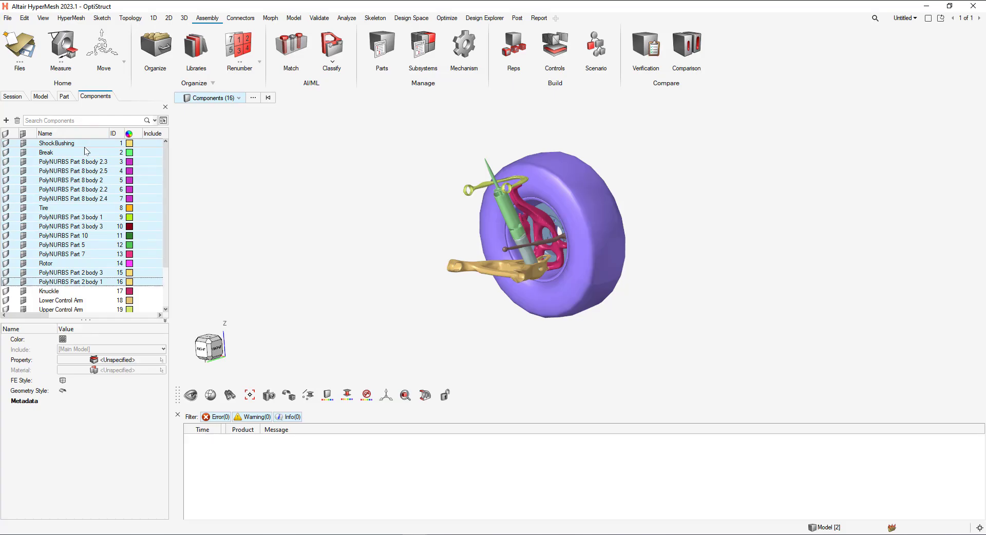
pyautogui.rightClick(54, 158)
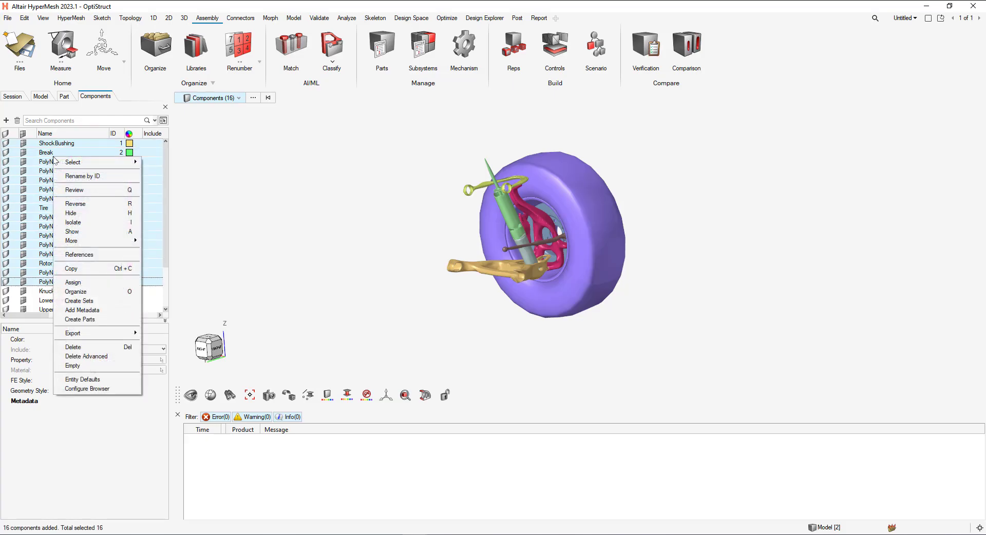
pyautogui.click(69, 349)
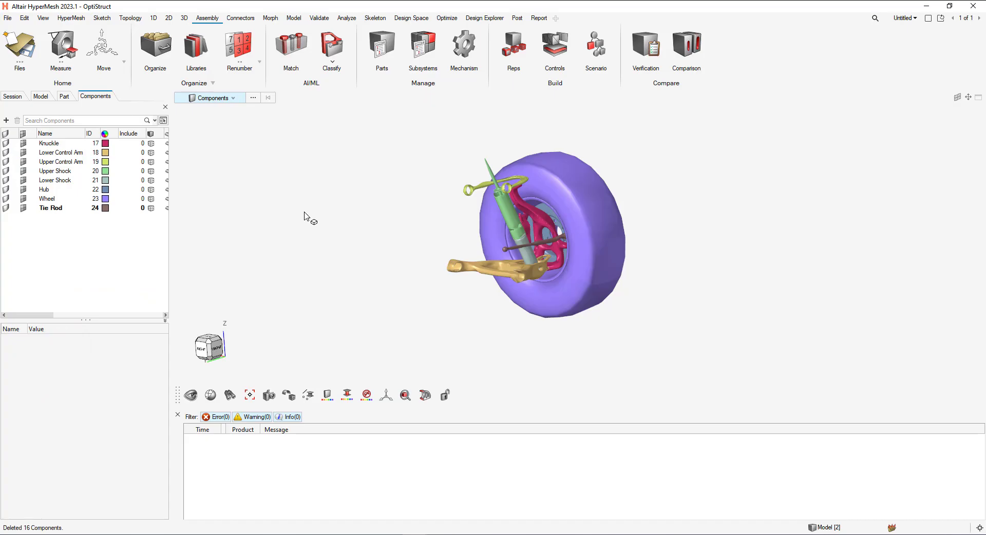
# - Export the model as Exported_CAD.h3d using the Geometry only file type
pyautogui.click(7, 17)
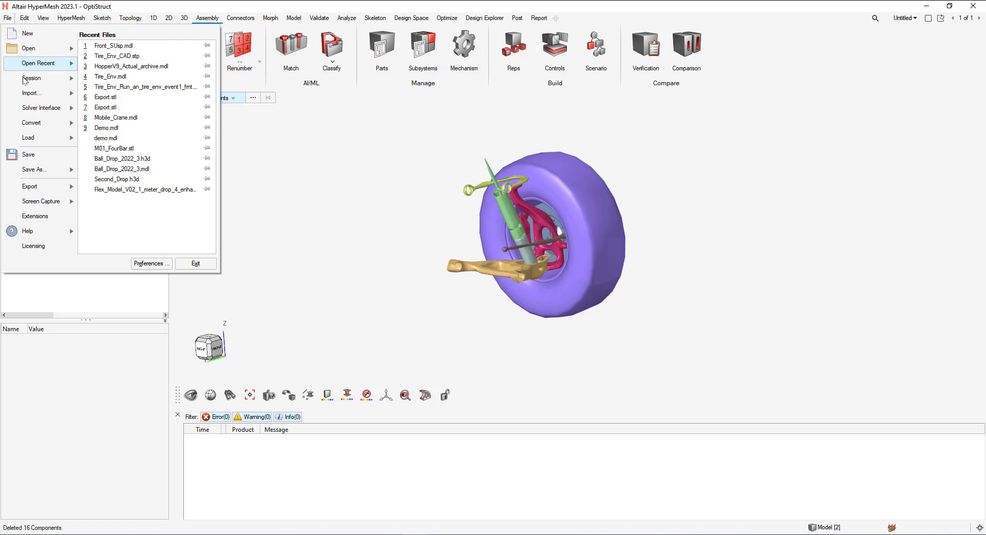
pyautogui.moveTo(47, 191)
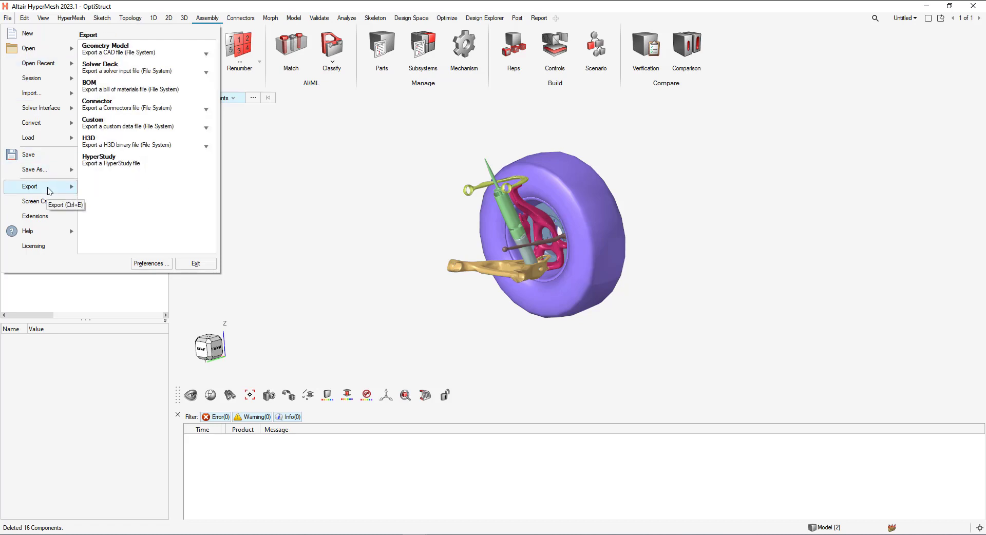
pyautogui.click(110, 142)
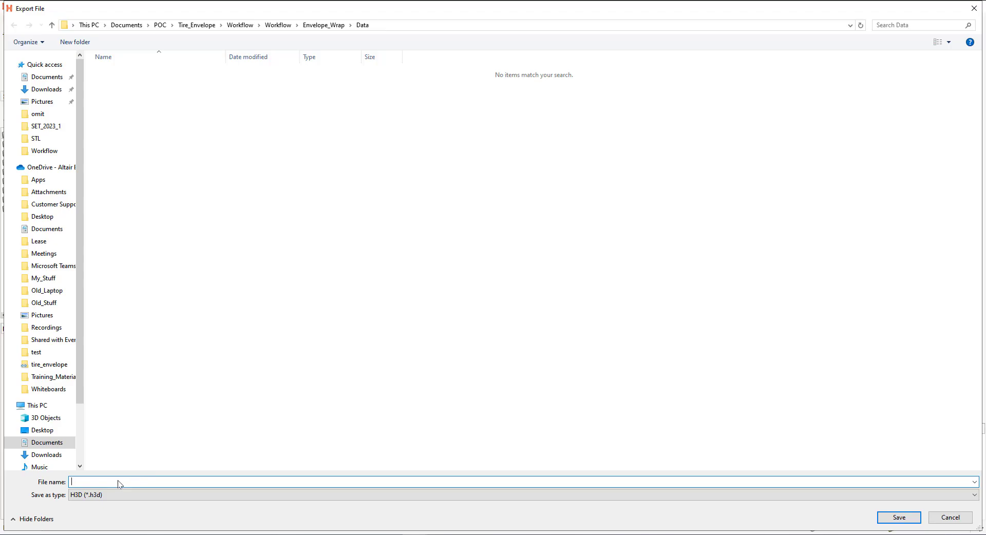
pyautogui.write('Exported_CAD')
pyautogui.press('Return')
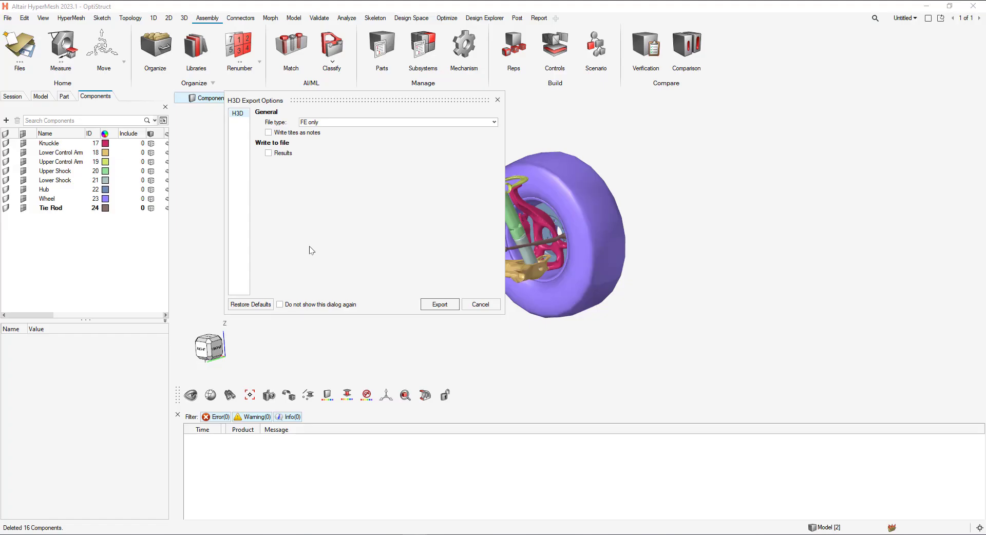
pyautogui.click(357, 122)
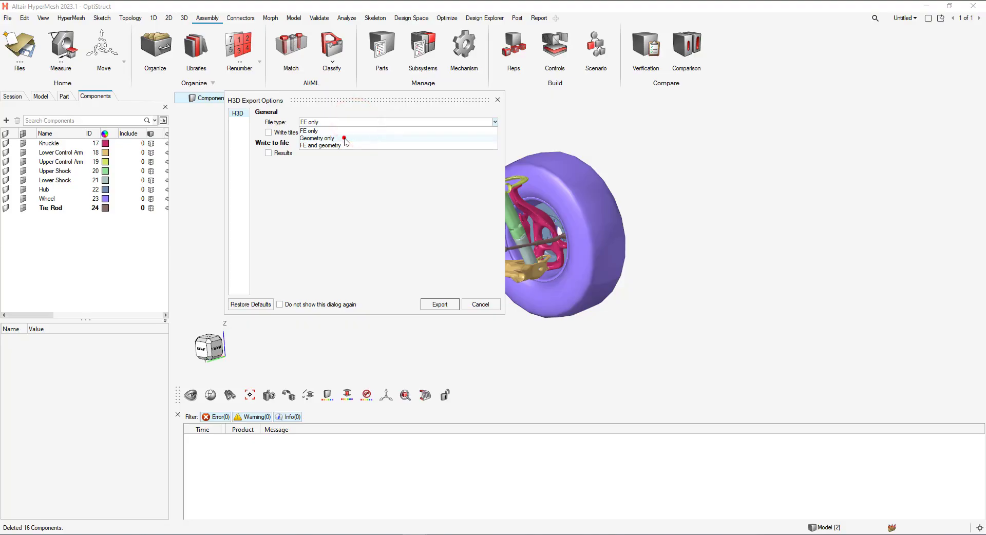
pyautogui.click(345, 139)
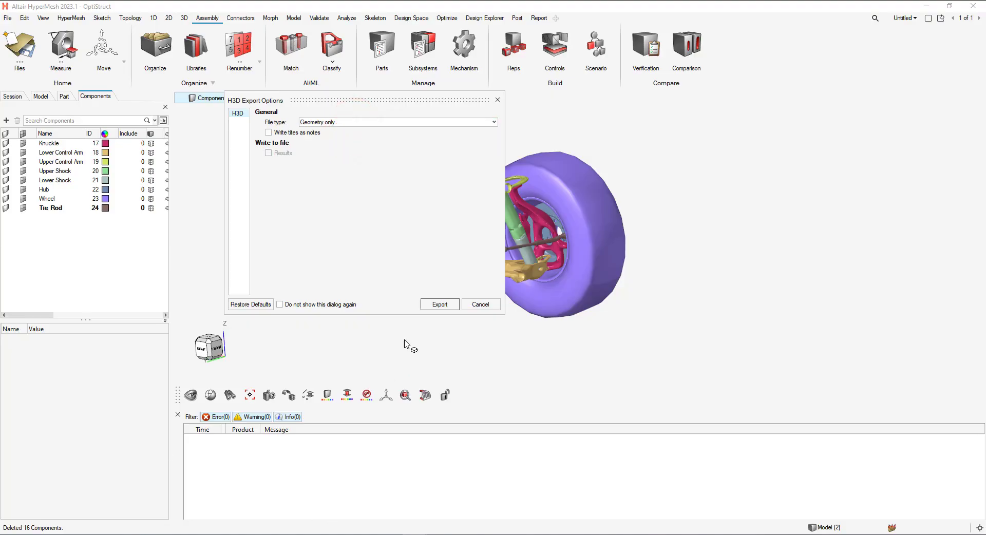
pyautogui.click(435, 306)
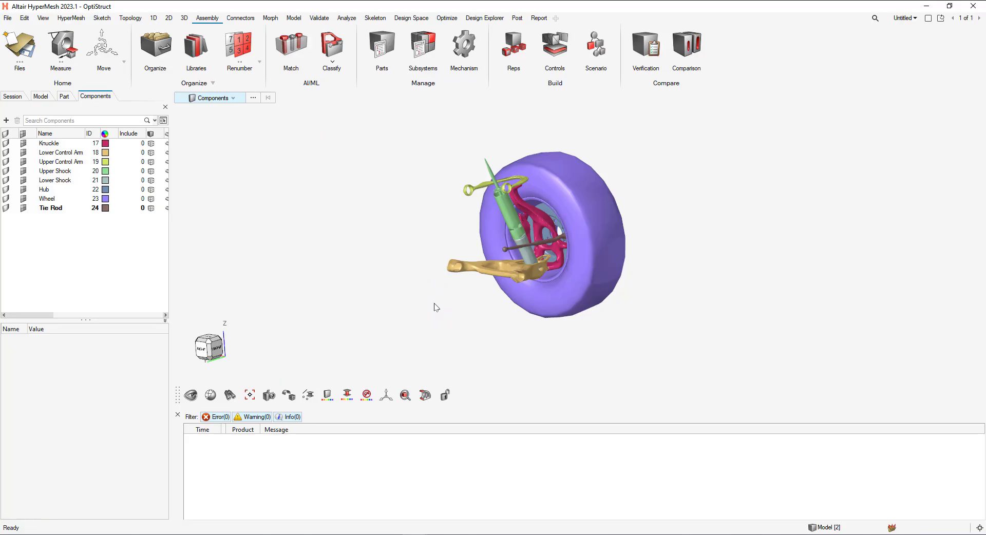